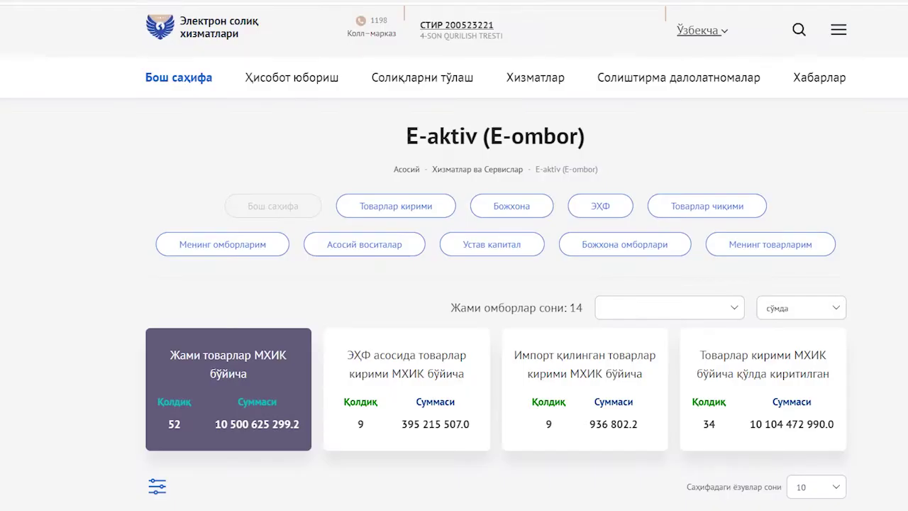
- Confirm the electronic key password to sign in to the E-aktiv (E-ombor) service
{"action": "left_click", "coordinate": [396, 205]}
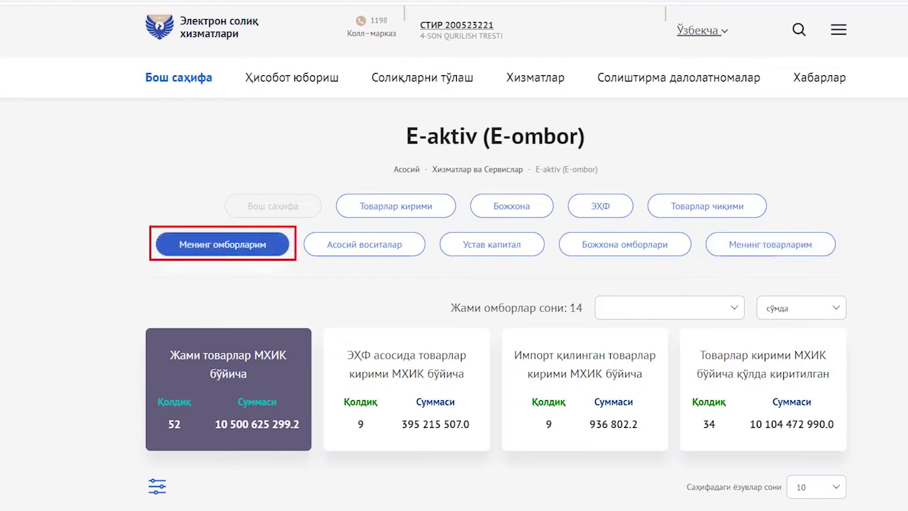
- Start a new warehouse in My warehouses with code 5050 and name 5-ombor
{"action": "left_click", "coordinate": [222, 244]}
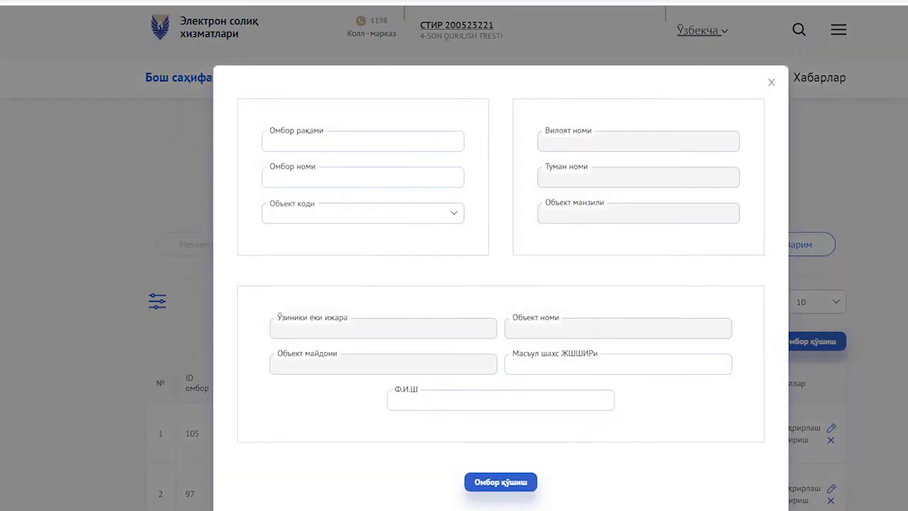
{"action": "left_click", "coordinate": [362, 141]}
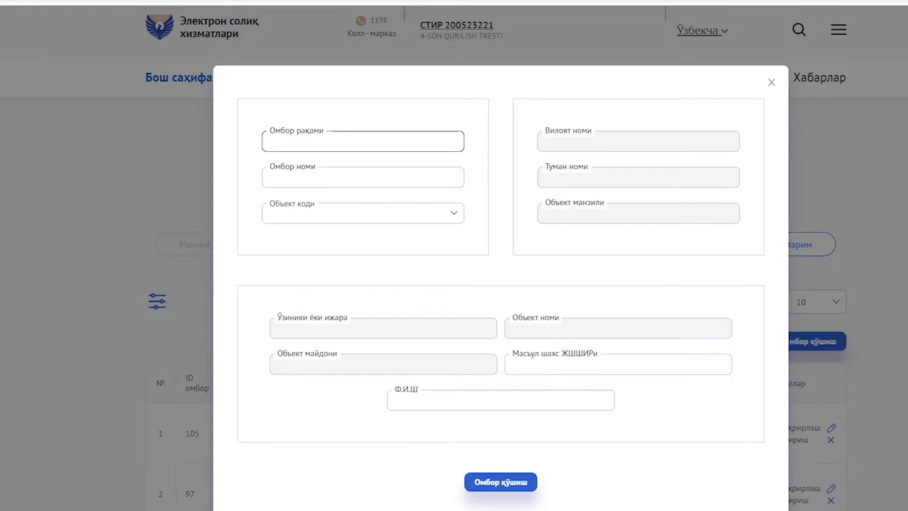
{"action": "type", "text": "5050"}
{"action": "left_click", "coordinate": [363, 178]}
{"action": "type", "text": "5-ombor"}
- Pick the warehouse's object code, paste the responsible person's personal ID, and submit it
{"action": "left_click", "coordinate": [276, 213]}
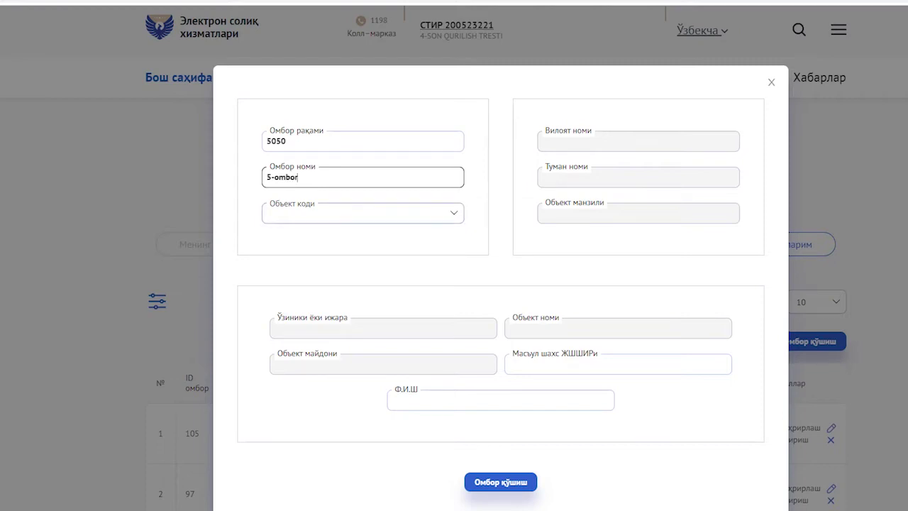
{"action": "left_click", "coordinate": [277, 237]}
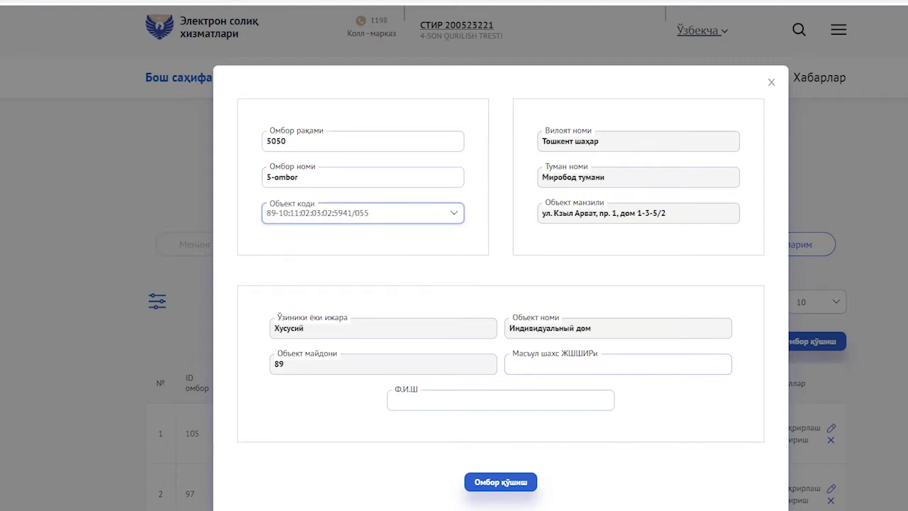
{"action": "left_click", "coordinate": [617, 364]}
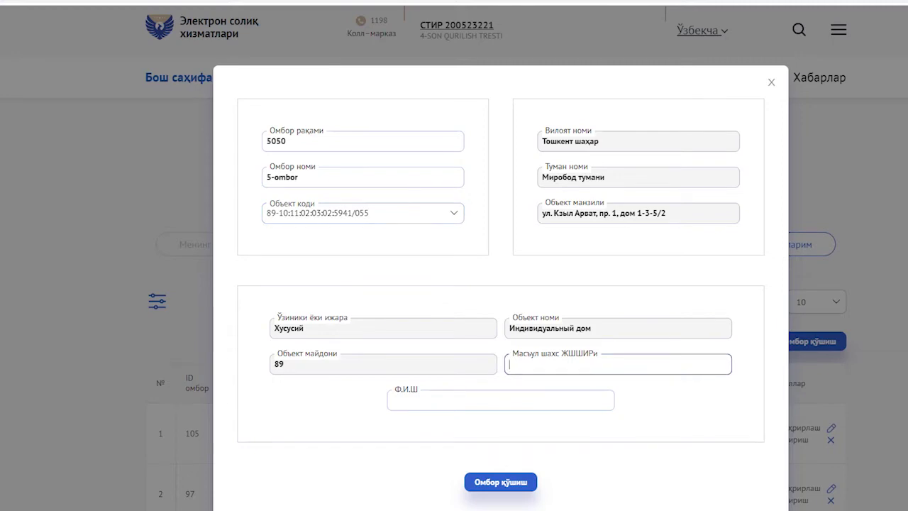
{"action": "key", "text": "ctrl+v"}
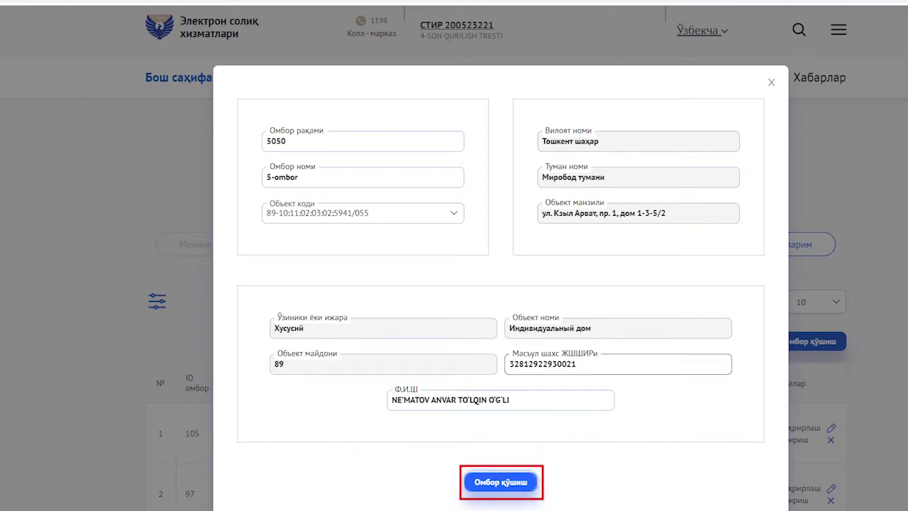
{"action": "key", "text": "Return"}
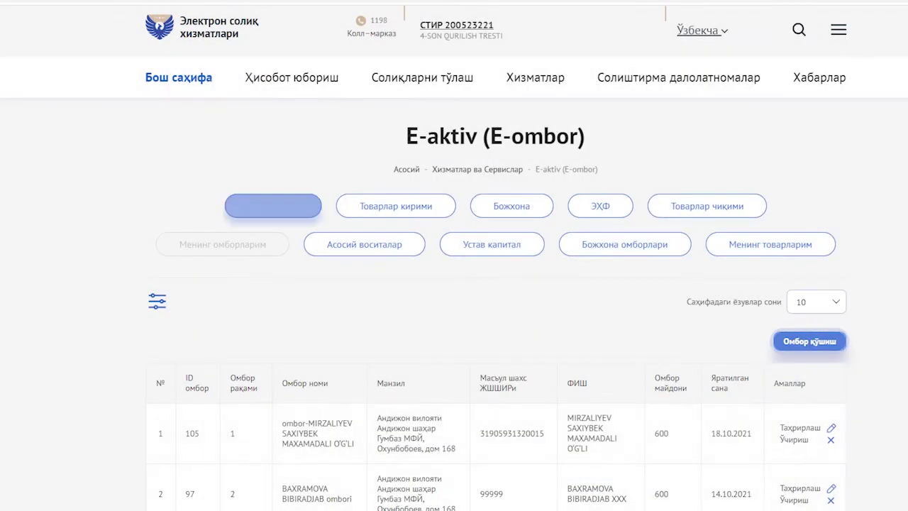
{"action": "left_click", "coordinate": [272, 206]}
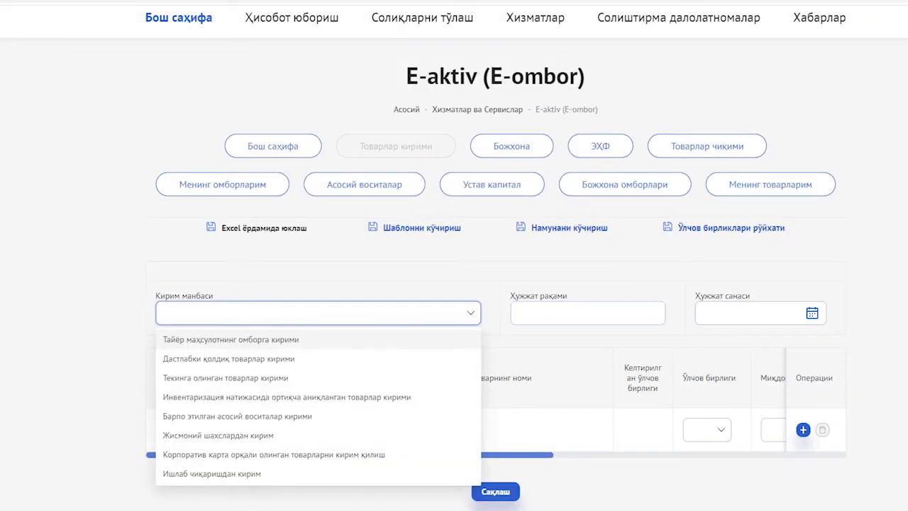
- Set the receipt source to opening-balance goods, document number 1020, dated 08.01.2022
{"action": "left_click", "coordinate": [228, 358]}
{"action": "left_click", "coordinate": [587, 313]}
{"action": "type", "text": "1020"}
{"action": "left_click", "coordinate": [749, 313]}
{"action": "type", "text": "08.01.2022"}
- Choose the line's product by its МХИК code and select its unit of measure
{"action": "left_click", "coordinate": [368, 429]}
{"action": "type", "text": "00"}
{"action": "left_click", "coordinate": [405, 453]}
{"action": "left_click", "coordinate": [707, 447]}
{"action": "scroll", "coordinate": [706, 489], "scroll_direction": "down", "scroll_amount": 5}
{"action": "key", "text": "Return"}
- Enter quantity 1000, unit cost 30000, VAT 0 and warehouse 5050 on the line
{"action": "key", "text": "Tab"}
{"action": "type", "text": "1000"}
{"action": "key", "text": "Tab"}
{"action": "type", "text": "30000"}
{"action": "key", "text": "Tab"}
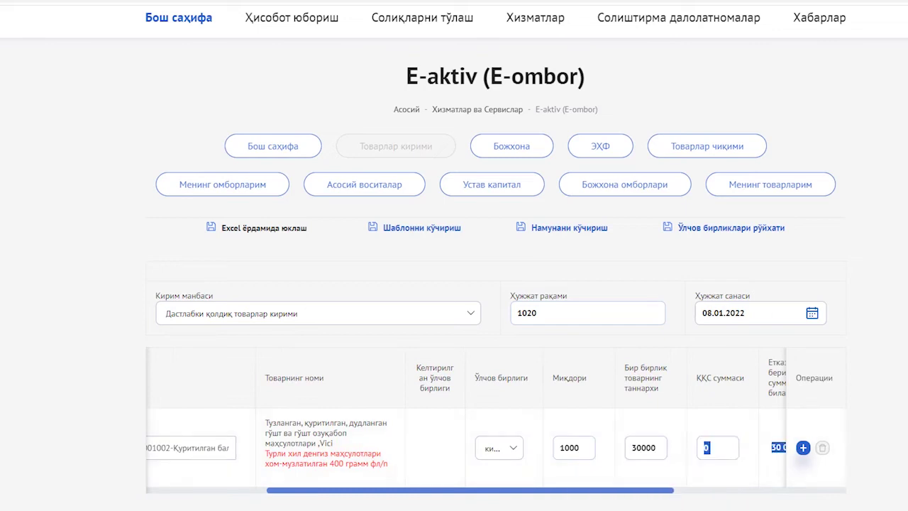
{"action": "key", "text": "Tab"}
{"action": "key", "text": "Down"}
{"action": "key", "text": "Return"}
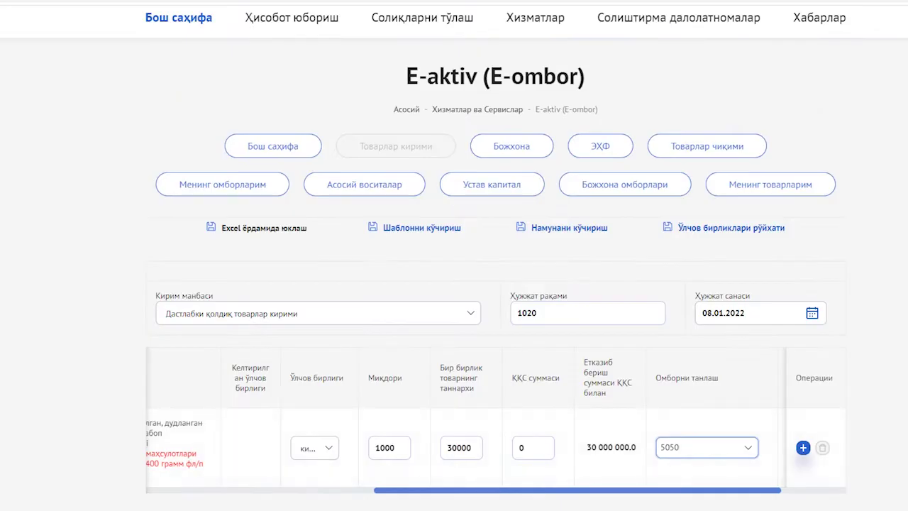
- Leave the fixed-asset and charter-capital marks unchecked and add two more empty goods lines
{"action": "scroll", "coordinate": [496, 426], "scroll_direction": "right", "scroll_amount": 3}
{"action": "left_click", "coordinate": [691, 446]}
{"action": "left_click", "coordinate": [691, 446]}
{"action": "left_click", "coordinate": [751, 447]}
{"action": "left_click", "coordinate": [751, 447]}
{"action": "left_click", "coordinate": [802, 447]}
{"action": "left_click", "coordinate": [802, 447]}
{"action": "scroll", "coordinate": [803, 446], "scroll_direction": "down", "scroll_amount": 2}
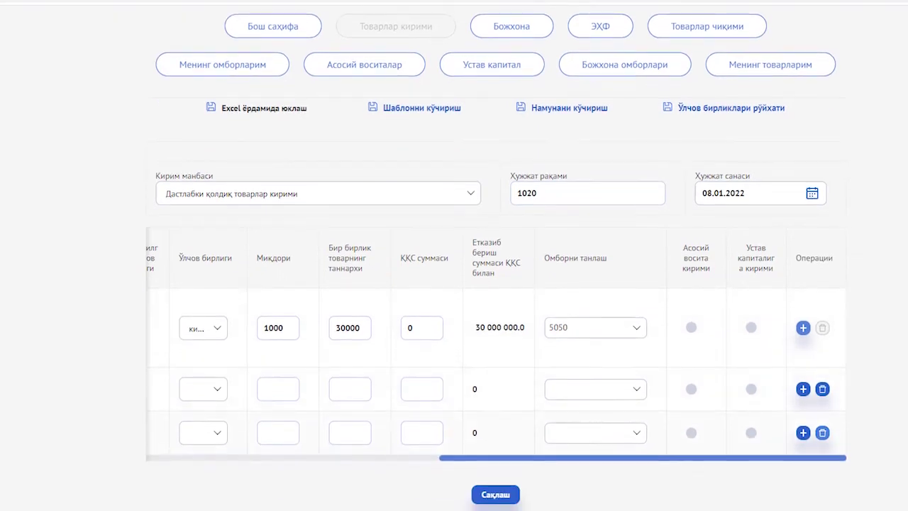
{"action": "scroll", "coordinate": [454, 284], "scroll_direction": "down", "scroll_amount": 1}
{"action": "scroll", "coordinate": [454, 284], "scroll_direction": "up", "scroll_amount": 3}
{"action": "scroll", "coordinate": [454, 284], "scroll_direction": "down", "scroll_amount": 1}
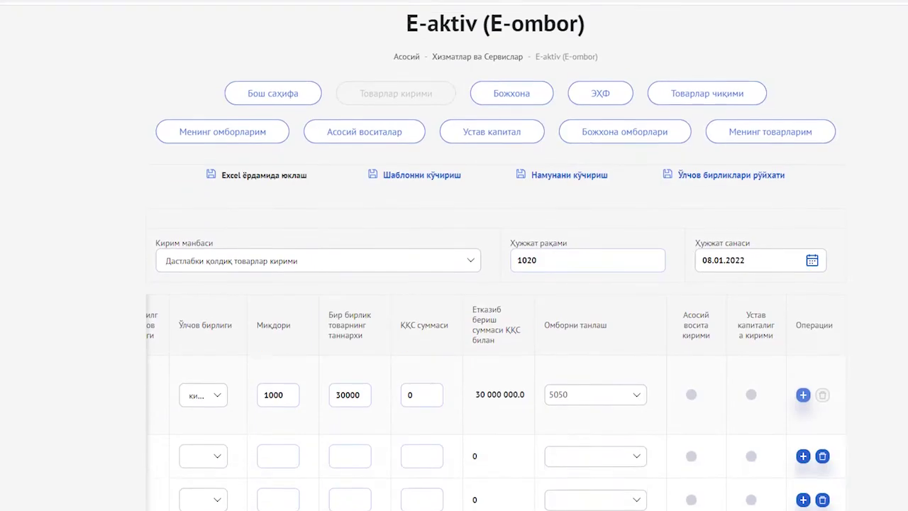
{"action": "scroll", "coordinate": [496, 259], "scroll_direction": "down", "scroll_amount": 1}
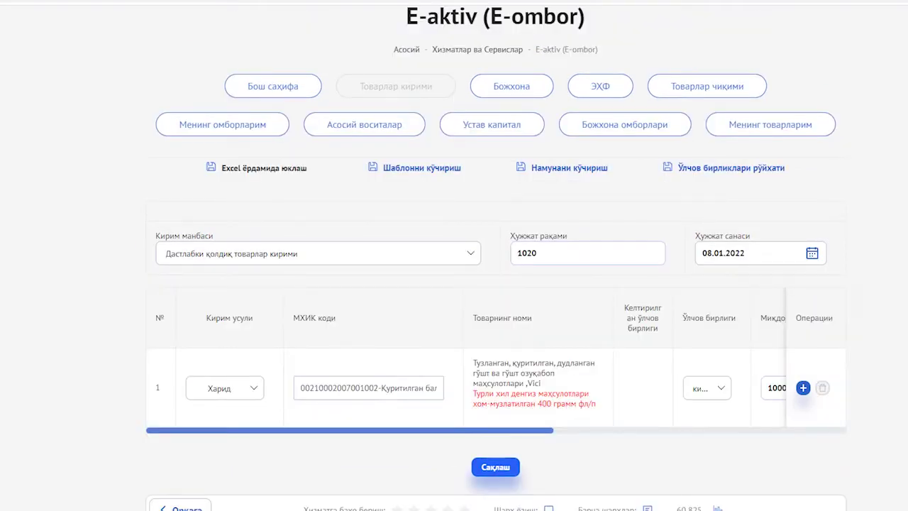
- Save receipt 1020 and attach Tovarlar reestri.xlsx as an Excel goods import
{"action": "left_click", "coordinate": [495, 467]}
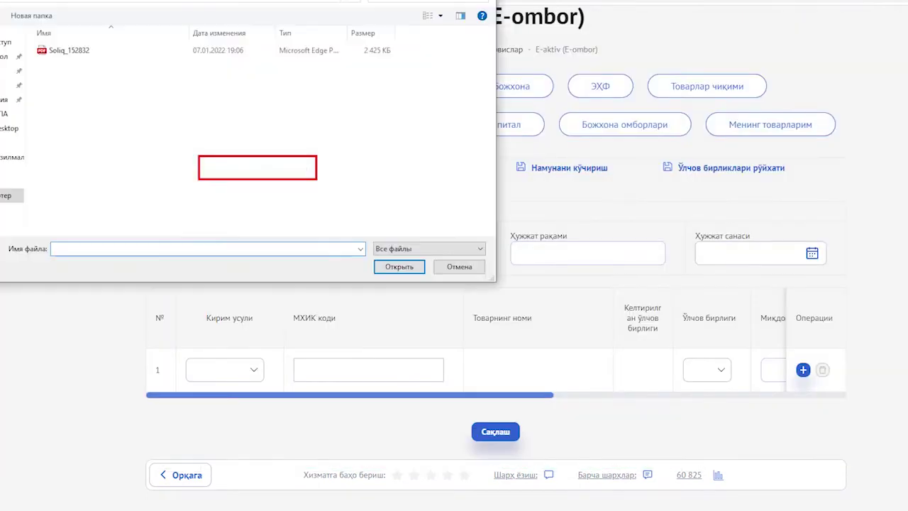
{"action": "double_click", "coordinate": [245, 211]}
{"action": "left_click", "coordinate": [399, 266]}
{"action": "left_click", "coordinate": [317, 270]}
- Save the imported receipt as opening-balance goods, number 1030, dated 08.01.2022
{"action": "left_click", "coordinate": [229, 316]}
{"action": "left_click", "coordinate": [587, 271]}
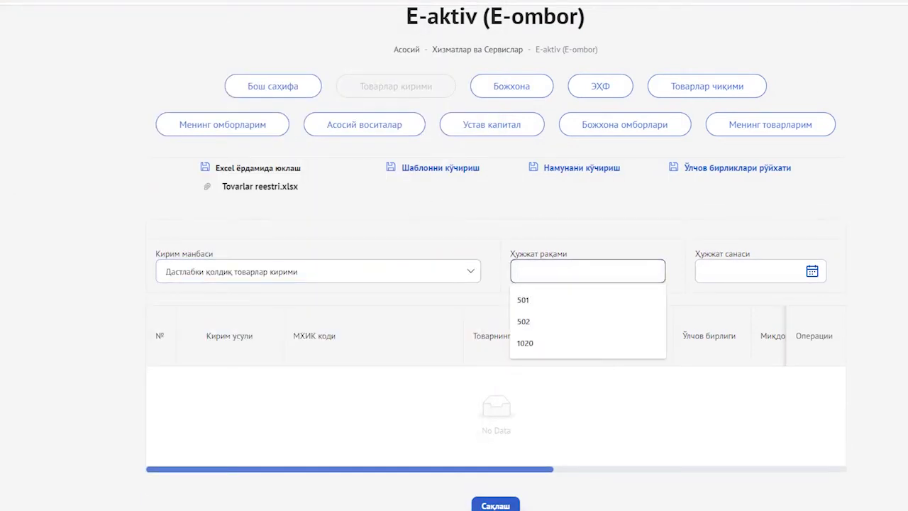
{"action": "left_click", "coordinate": [529, 342]}
{"action": "left_click", "coordinate": [759, 270]}
{"action": "left_click", "coordinate": [833, 397]}
{"action": "left_click", "coordinate": [495, 505]}
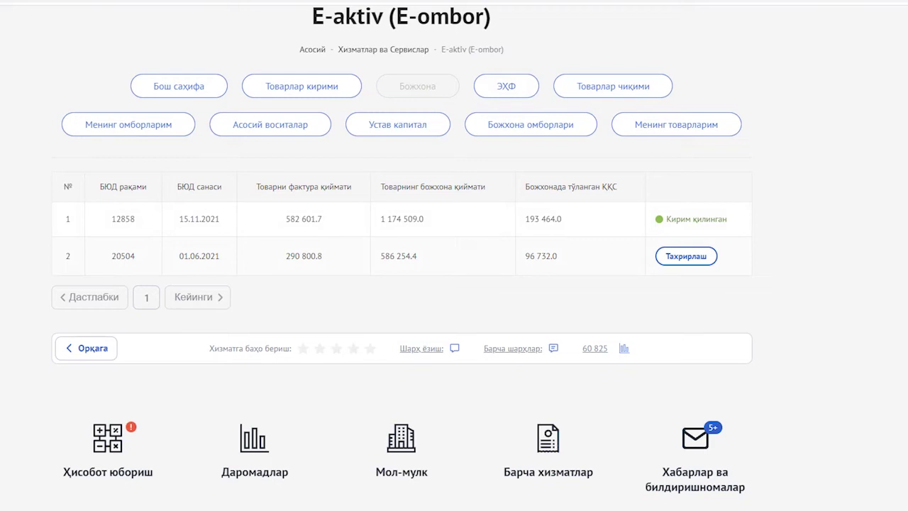
- Receive declaration 20504's item into warehouse 5050 under the Қандил МХИК code
{"action": "left_click", "coordinate": [686, 256]}
{"action": "left_click", "coordinate": [276, 324]}
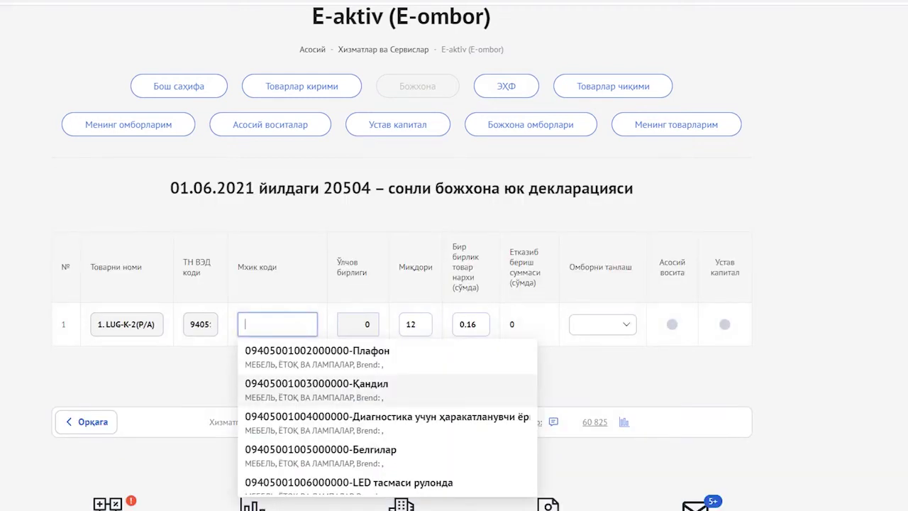
{"action": "left_click", "coordinate": [316, 384]}
{"action": "left_click", "coordinate": [602, 324]}
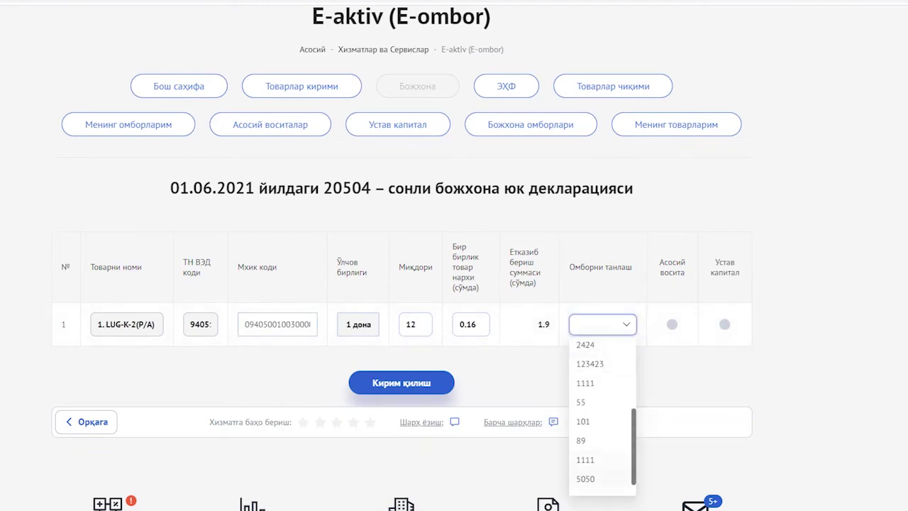
{"action": "left_click", "coordinate": [585, 479]}
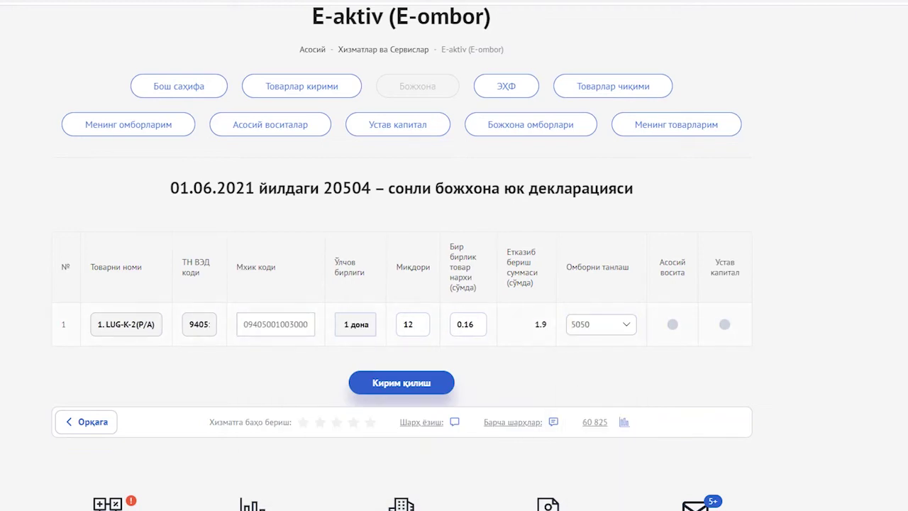
{"action": "left_click", "coordinate": [402, 382]}
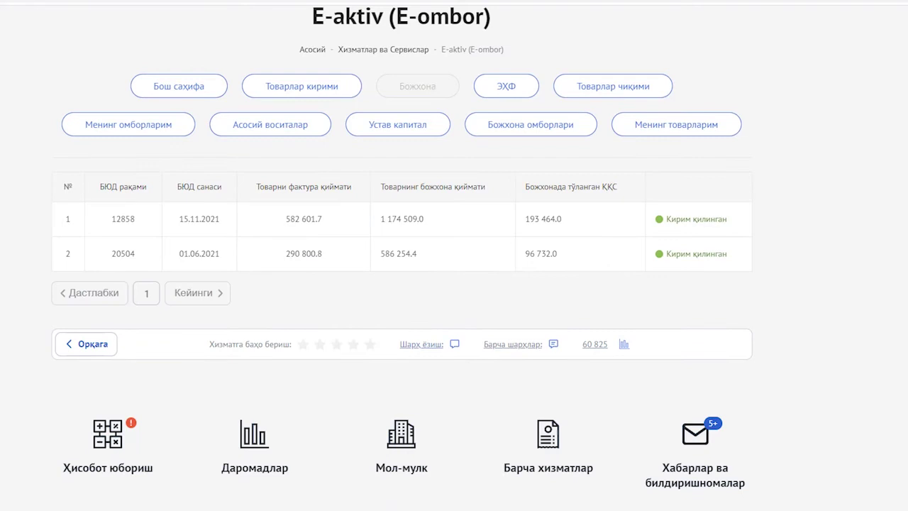
{"action": "left_click", "coordinate": [270, 124]}
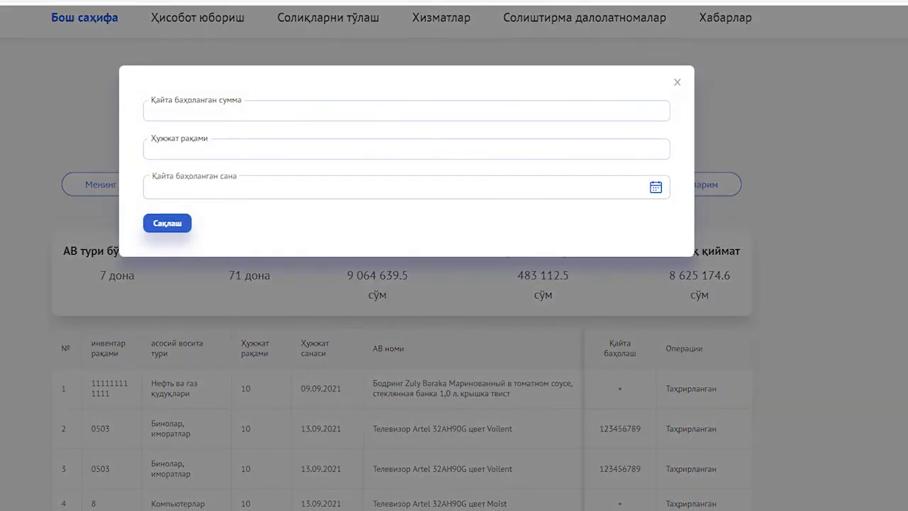
- Revalue the first fixed asset to 10000000 under document 10 dated 08.01.2022
{"action": "type", "text": "10000000"}
{"action": "key", "text": "Tab"}
{"action": "type", "text": "10"}
{"action": "left_click", "coordinate": [397, 186]}
{"action": "left_click", "coordinate": [293, 276]}
{"action": "left_click", "coordinate": [167, 222]}
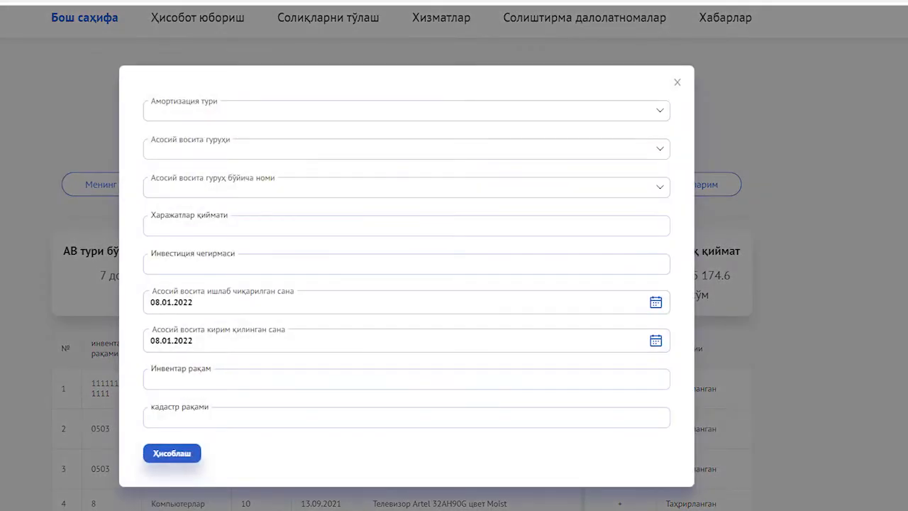
- Give another asset value 5000000 and cadastral number 12;05;014;0535;003, then calculate
{"action": "left_click", "coordinate": [407, 110]}
{"action": "left_click", "coordinate": [182, 135]}
{"action": "left_click", "coordinate": [406, 225]}
{"action": "type", "text": "5000000"}
{"action": "left_click", "coordinate": [407, 263]}
{"action": "type", "text": "0"}
{"action": "left_click", "coordinate": [406, 417]}
{"action": "type", "text": "12;05;014;0535;003"}
{"action": "left_click", "coordinate": [172, 453]}
{"action": "left_click", "coordinate": [442, 412]}
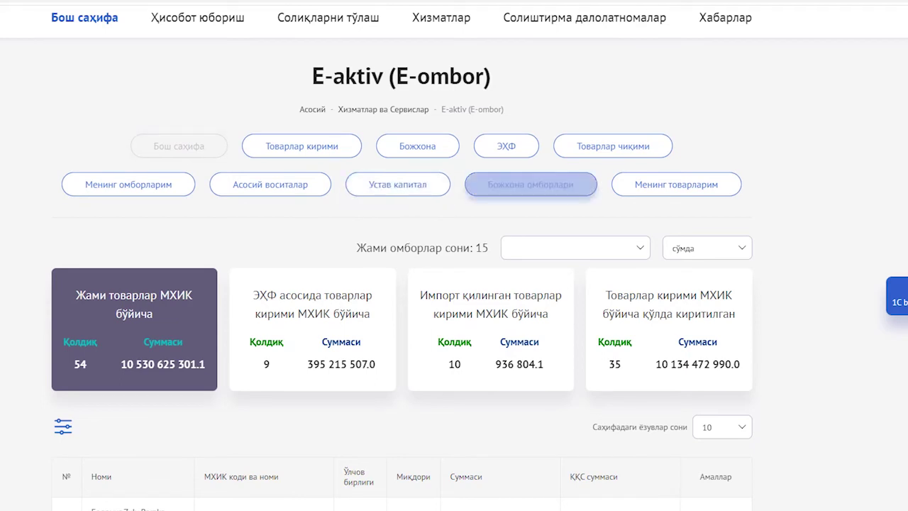
- Start a write-off goods issue, document 1020, dated 08.01.2022
{"action": "left_click", "coordinate": [161, 281]}
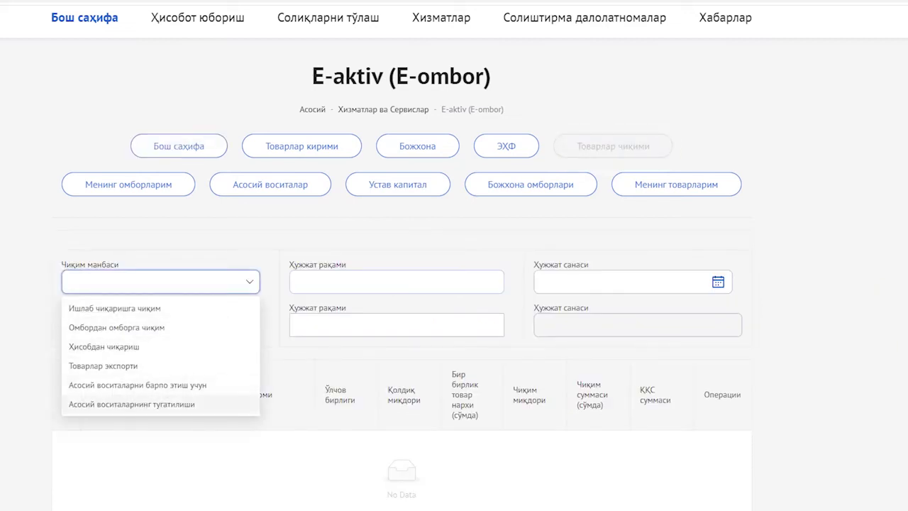
{"action": "left_click", "coordinate": [103, 346]}
{"action": "left_click", "coordinate": [397, 281]}
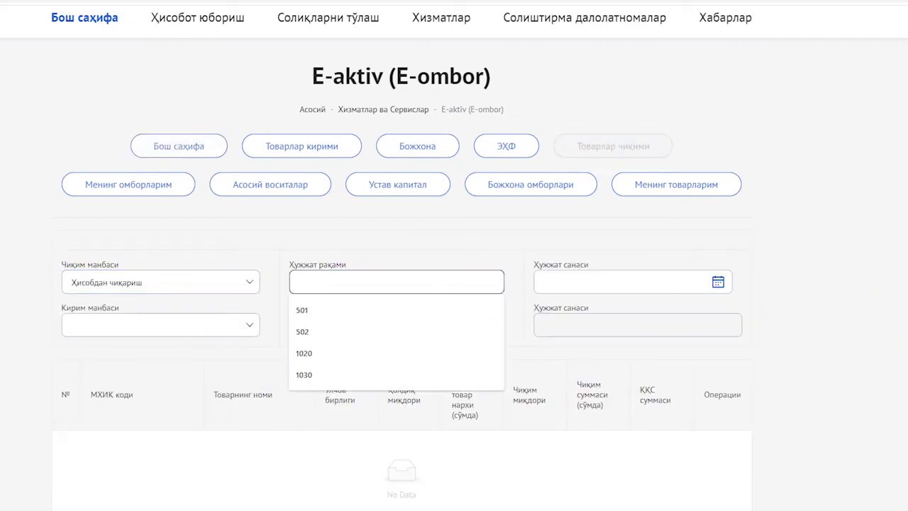
{"action": "type", "text": "1020"}
{"action": "left_click", "coordinate": [624, 282]}
{"action": "left_click", "coordinate": [659, 371]}
- Load the goods from incoming goods receipt 1020 as the write-off's source
{"action": "left_click", "coordinate": [161, 325]}
{"action": "left_click", "coordinate": [104, 389]}
{"action": "left_click", "coordinate": [397, 325]}
{"action": "type", "text": "1020"}
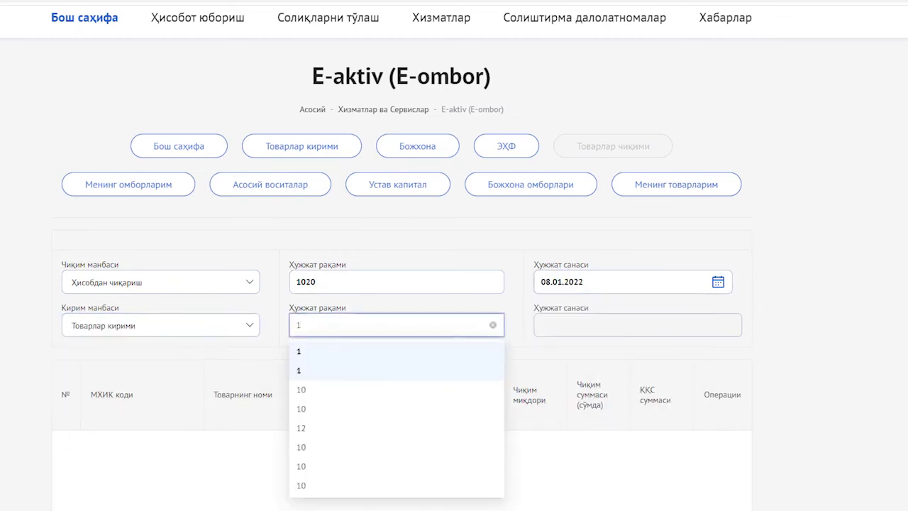
{"action": "left_click", "coordinate": [397, 350]}
- Set row 1's outgoing quantity to 500 and VAT to 0
{"action": "left_click", "coordinate": [536, 465]}
{"action": "type", "text": "500"}
{"action": "left_click", "coordinate": [658, 465]}
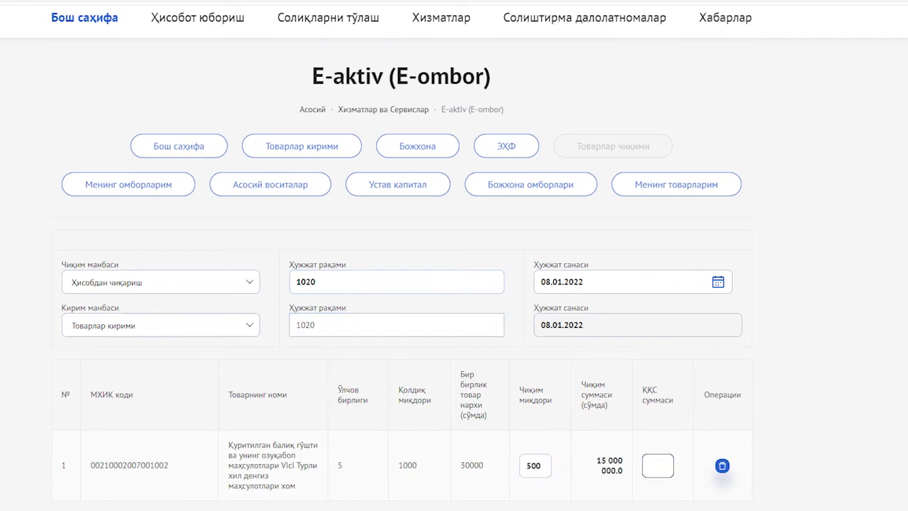
{"action": "type", "text": "0"}
{"action": "scroll", "coordinate": [454, 284], "scroll_direction": "down", "scroll_amount": 1}
- Save the write-off and reselect goods receipt as the incoming source
{"action": "left_click", "coordinate": [160, 282]}
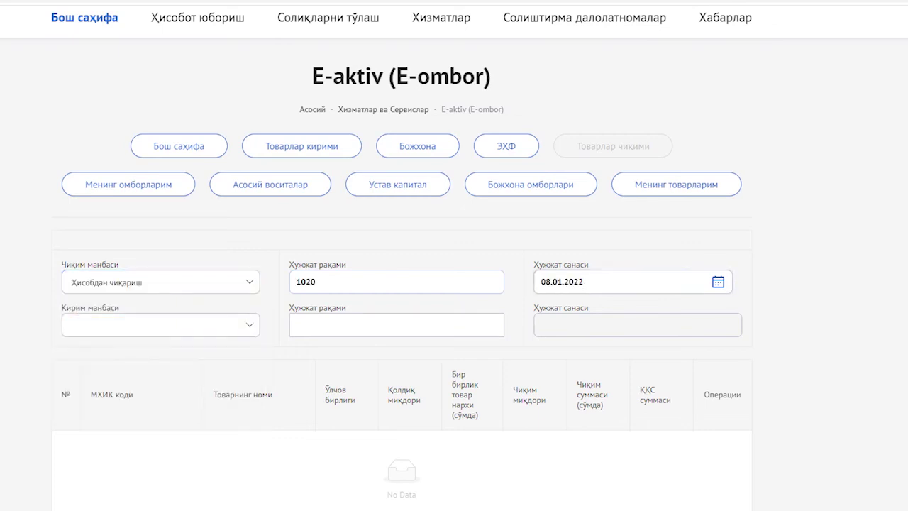
{"action": "left_click", "coordinate": [161, 324]}
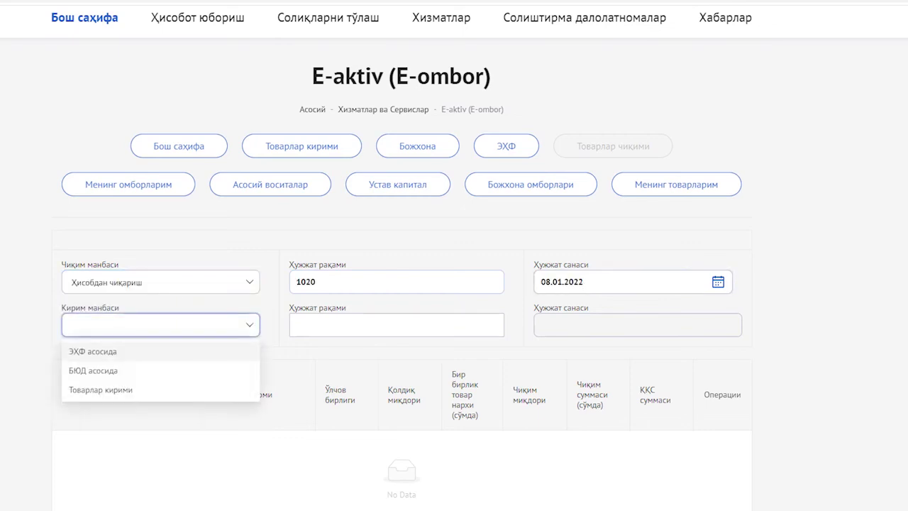
{"action": "left_click", "coordinate": [101, 390]}
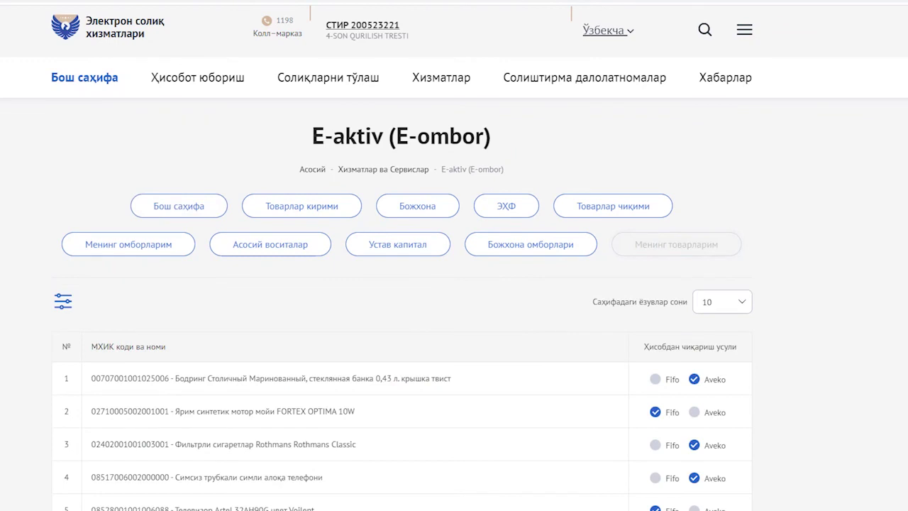
- Review the imported, manually entered and all-goods lists on the home summary
{"action": "scroll", "coordinate": [454, 283], "scroll_direction": "down", "scroll_amount": 5}
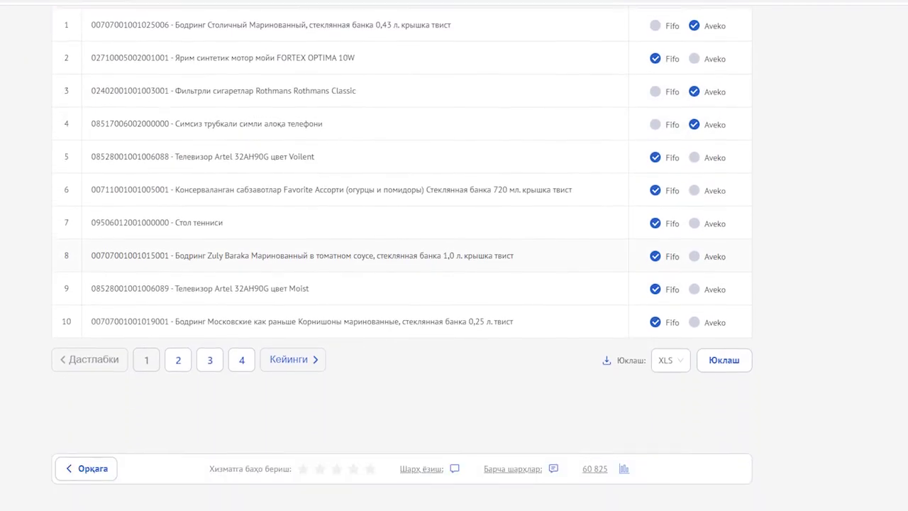
{"action": "scroll", "coordinate": [454, 284], "scroll_direction": "up", "scroll_amount": 3}
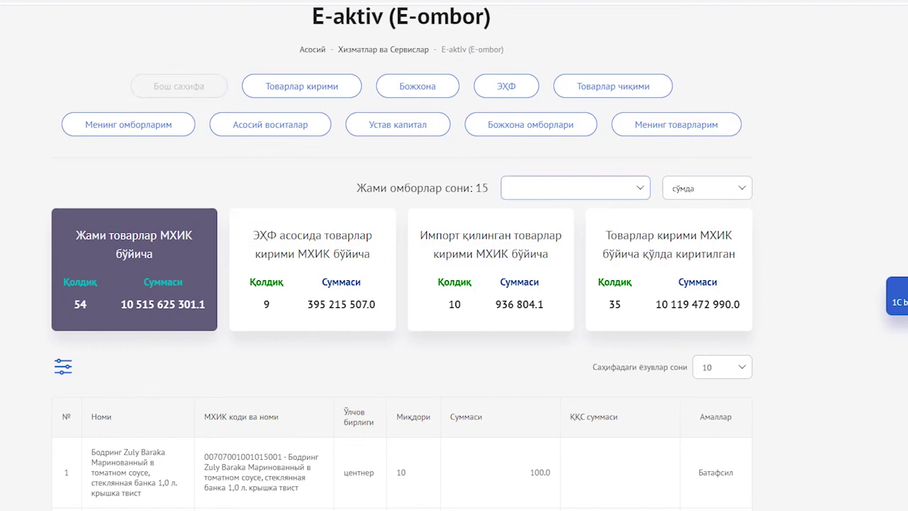
{"action": "scroll", "coordinate": [426, 284], "scroll_direction": "down", "scroll_amount": 3}
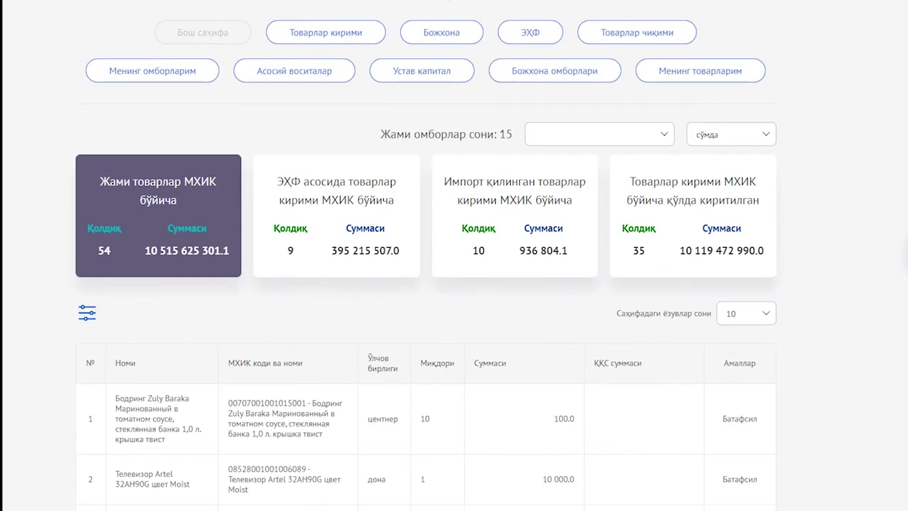
{"action": "scroll", "coordinate": [425, 284], "scroll_direction": "down", "scroll_amount": 3}
{"action": "scroll", "coordinate": [426, 284], "scroll_direction": "up", "scroll_amount": 5}
{"action": "scroll", "coordinate": [425, 284], "scroll_direction": "down", "scroll_amount": 5}
{"action": "scroll", "coordinate": [426, 283], "scroll_direction": "up", "scroll_amount": 5}
{"action": "left_click", "coordinate": [514, 185]}
{"action": "scroll", "coordinate": [426, 283], "scroll_direction": "down", "scroll_amount": 5}
{"action": "scroll", "coordinate": [426, 284], "scroll_direction": "up", "scroll_amount": 4}
{"action": "left_click", "coordinate": [692, 156]}
{"action": "scroll", "coordinate": [425, 283], "scroll_direction": "down", "scroll_amount": 2}
{"action": "scroll", "coordinate": [426, 284], "scroll_direction": "up", "scroll_amount": 5}
{"action": "left_click", "coordinate": [158, 334]}
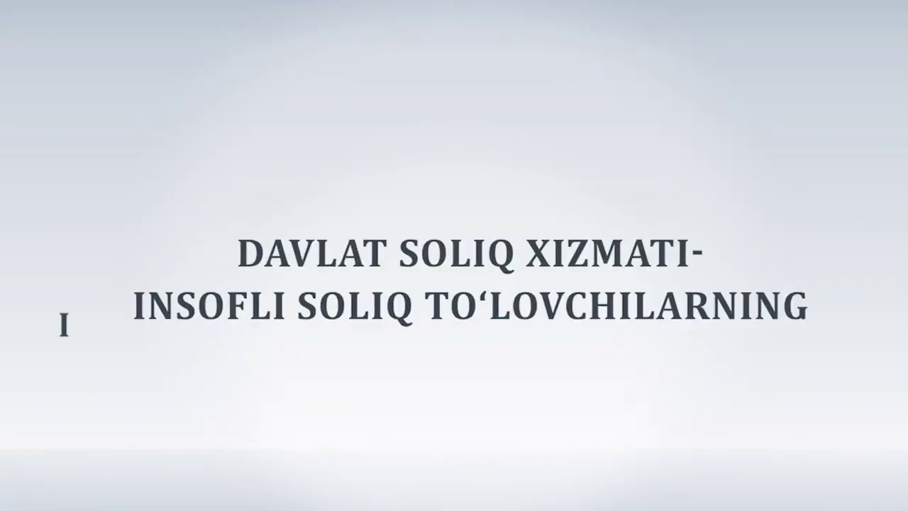